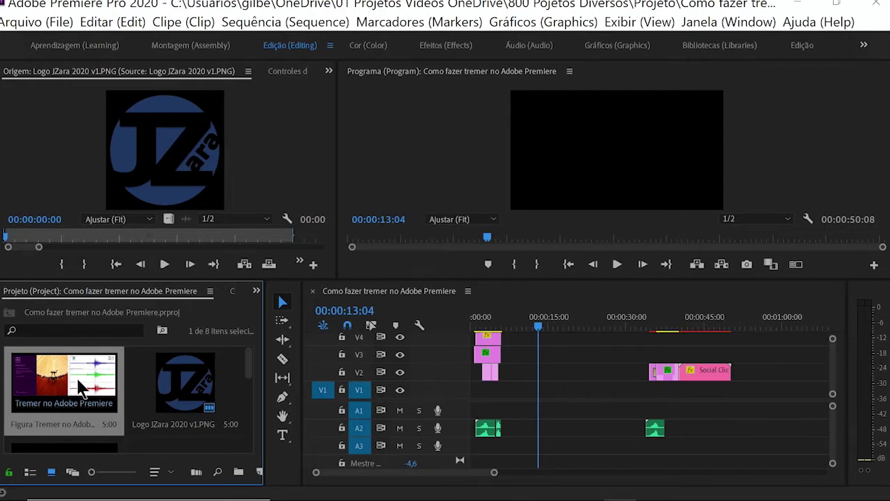
Place the 'Tremer no Adobe Premiere' image on track V1 and select the clip
left_click_drag(80, 389, 524, 389)
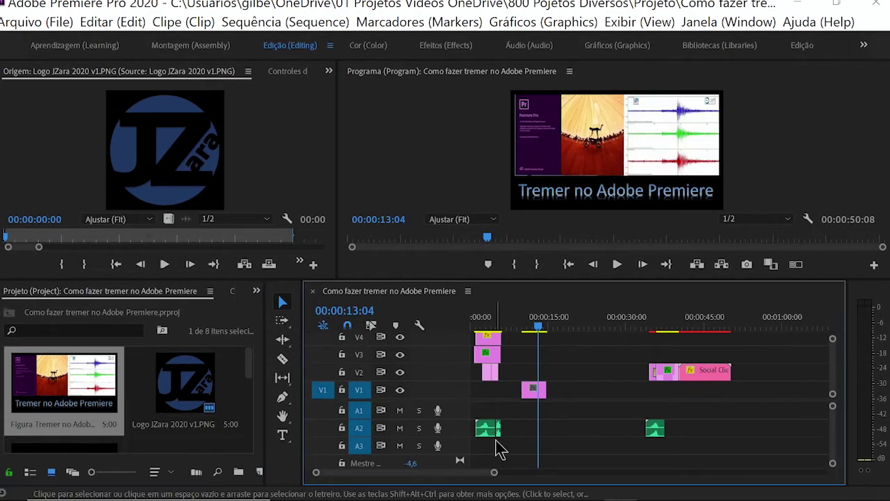
left_click_drag(539, 327, 527, 331)
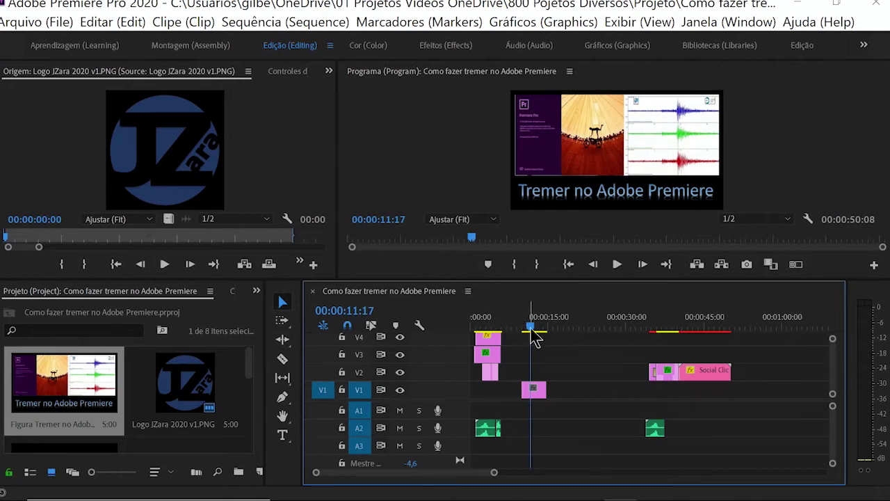
left_click(529, 330)
left_click(537, 390)
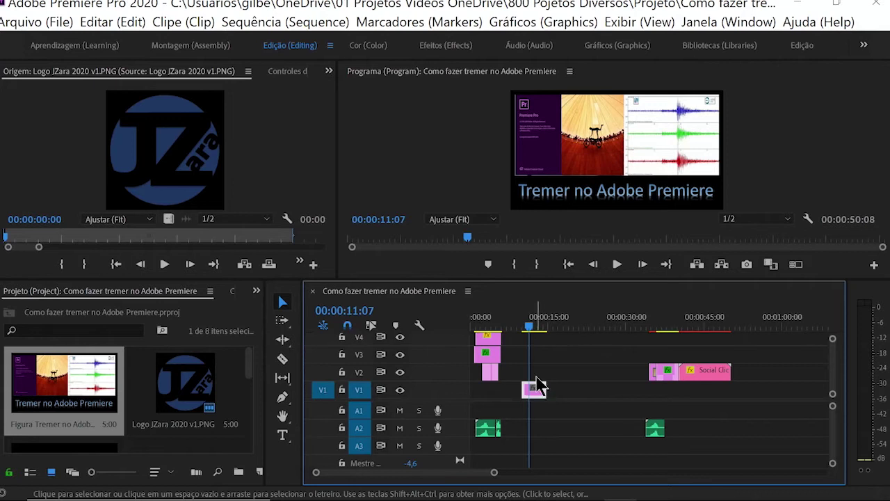
Switch to the Effects workspace and begin editing the clip's Rotation value
left_click(433, 46)
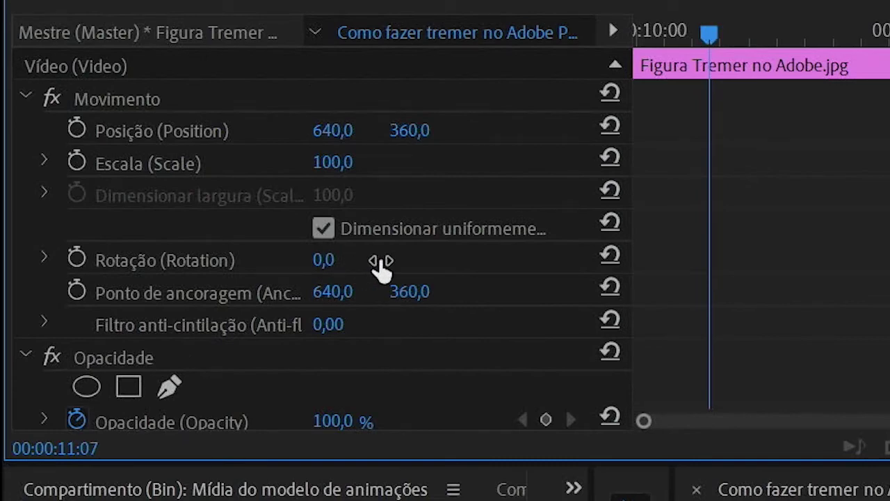
left_click(331, 258)
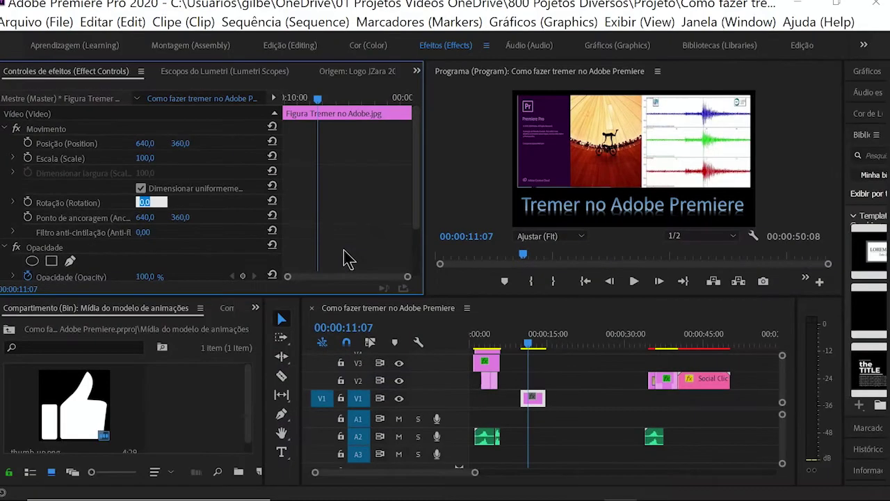
Set Rotation to 5° and move the playhead back to the clip start at 00:00:10:00
type("5")
key("Return")
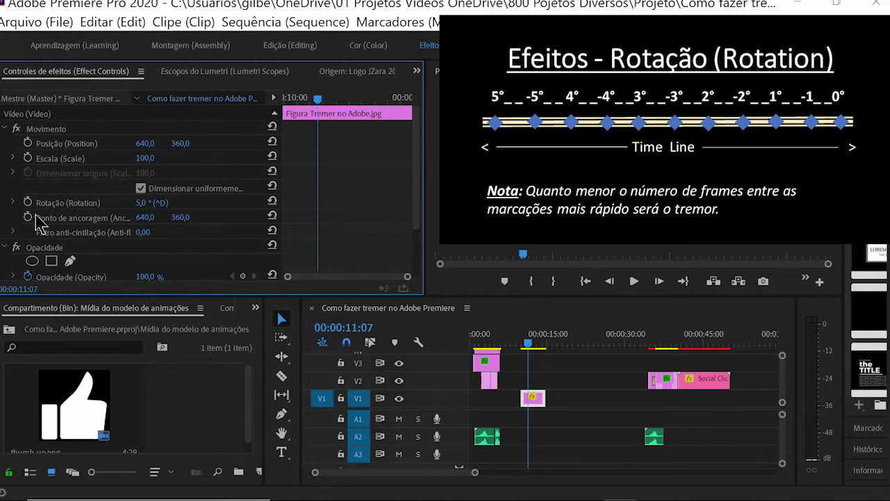
left_click_drag(317, 98, 269, 115)
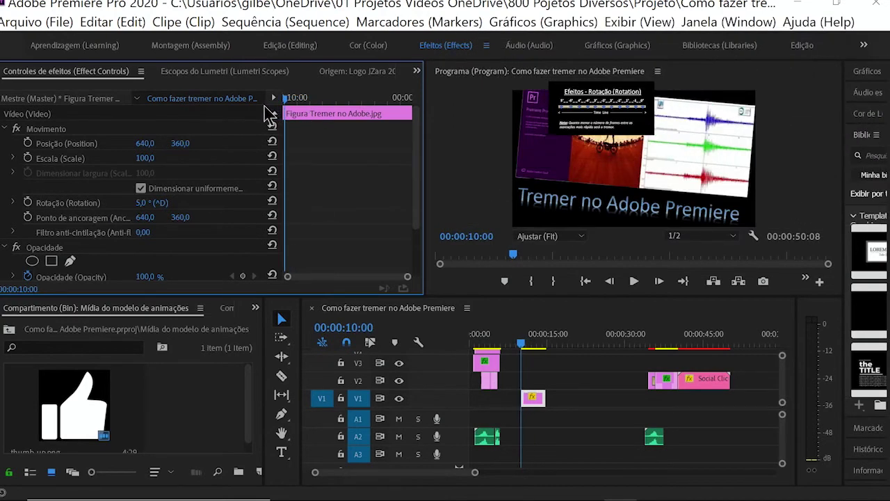
Step back one frame to 00:00:09:23 and reset the image's Rotation to 0°
key("Left")
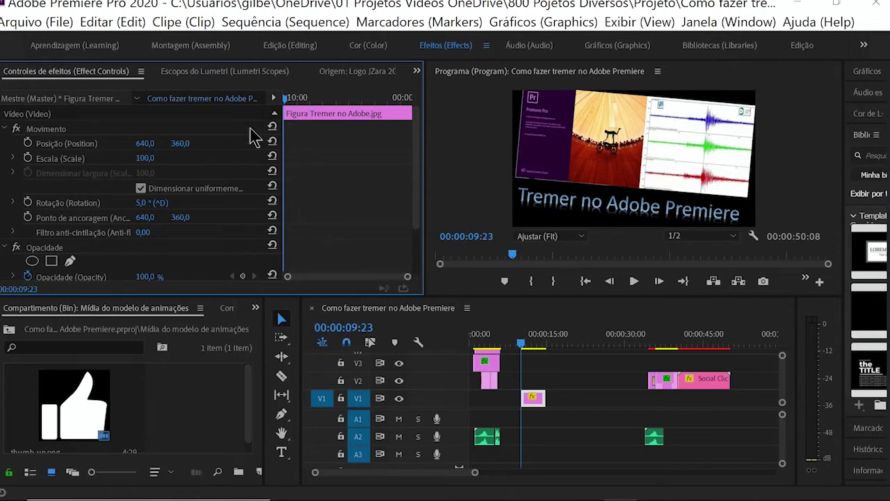
left_click(142, 204)
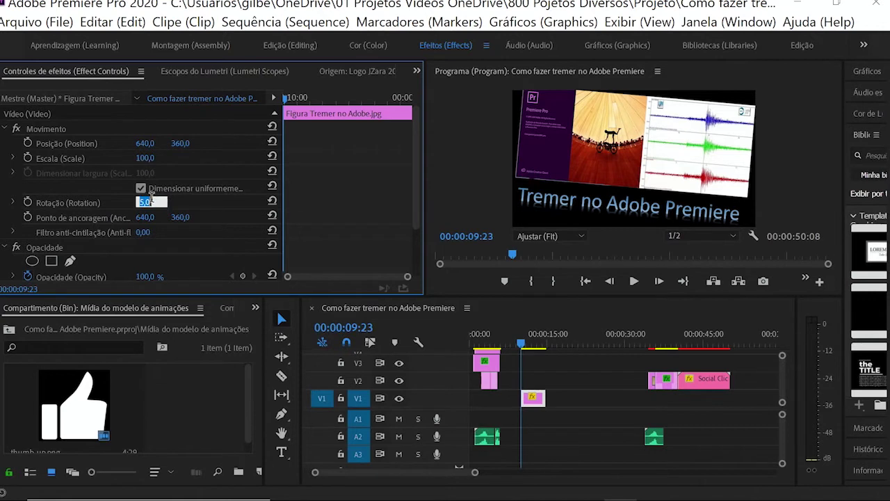
type("0")
key("Return")
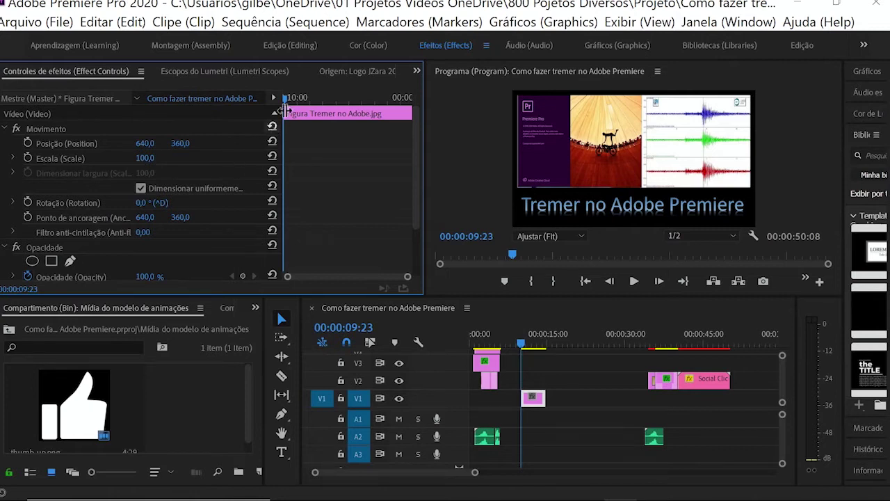
Keyframe Scale at 100 at 00:00:10:02 and at 0 at 00:00:09:23
left_click_drag(285, 97, 288, 99)
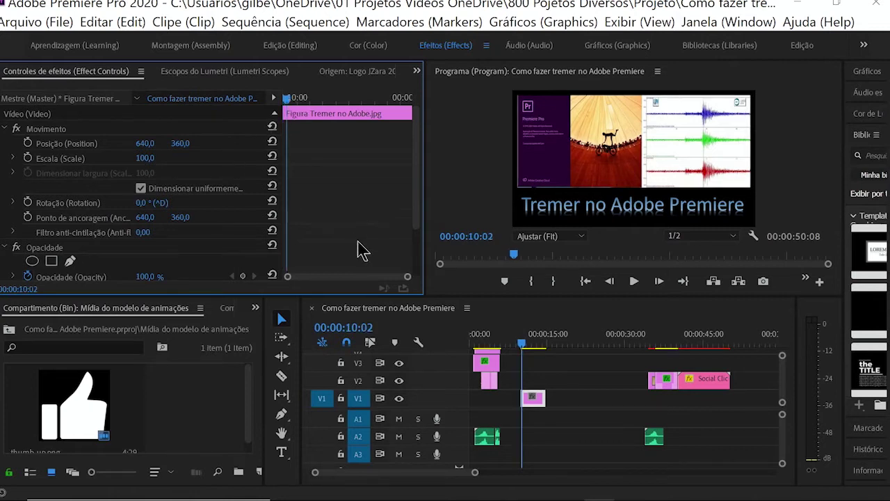
left_click(28, 158)
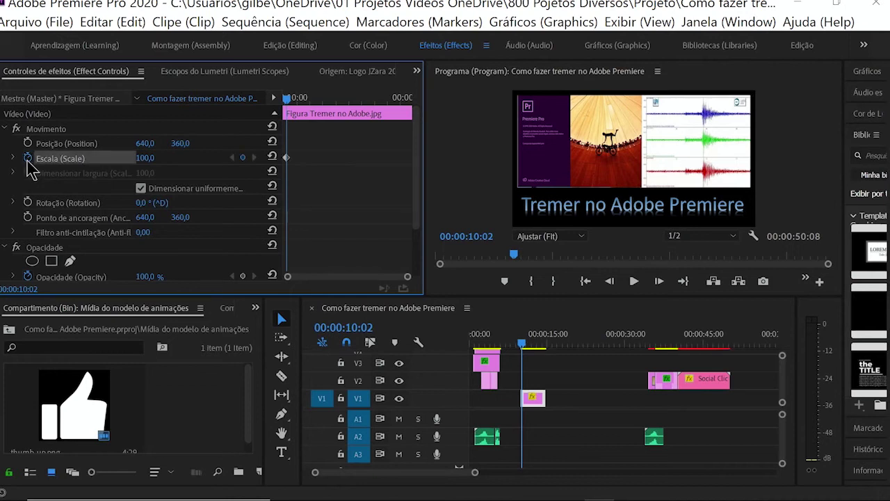
left_click_drag(281, 115, 223, 135)
left_click(146, 157)
type("0")
key("Return")
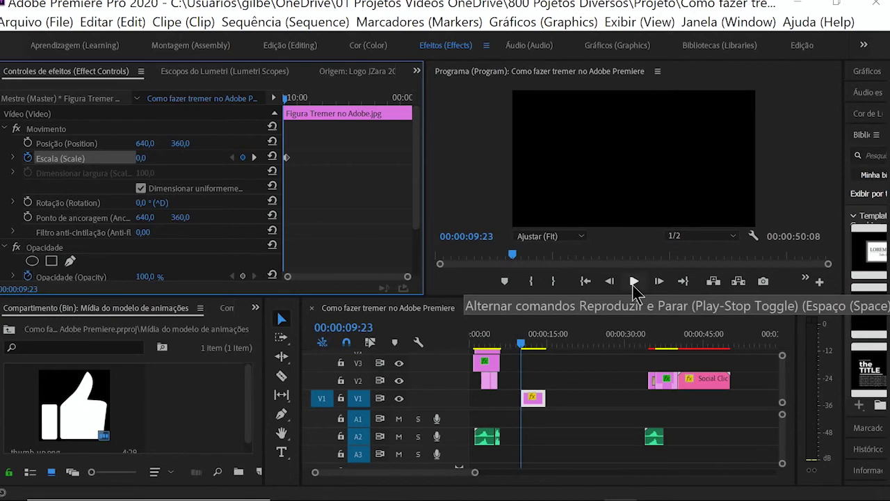
Preview the scale pop-in, then return to the full-size Scale keyframe
left_click(636, 290)
left_click(634, 285)
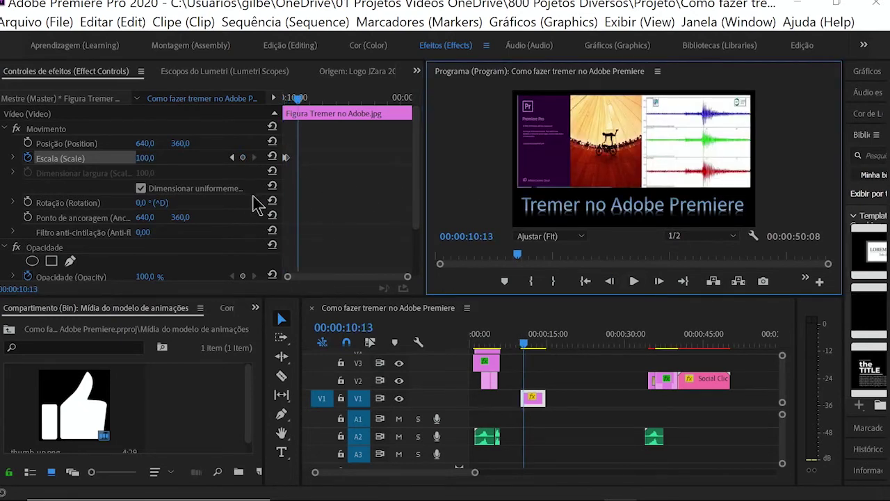
left_click(233, 158)
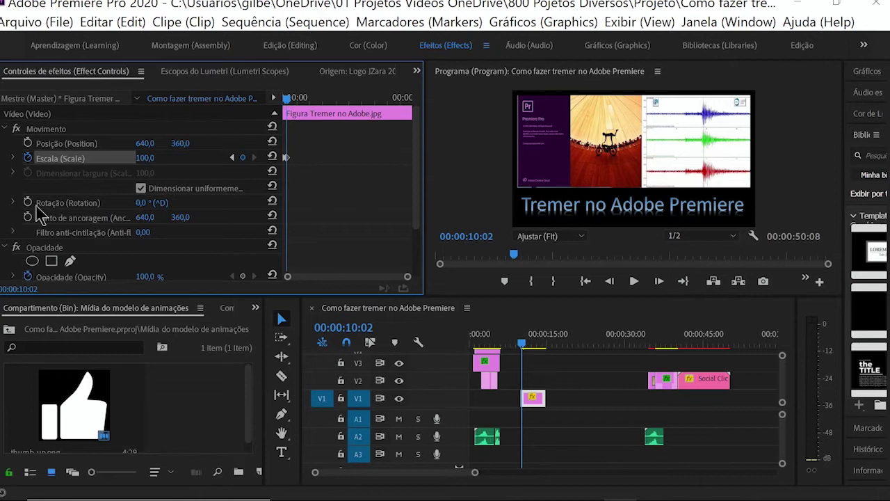
At 00:00:10:02, set Rotation to 5° and add the first rotation keyframe
left_click(142, 203)
type("5")
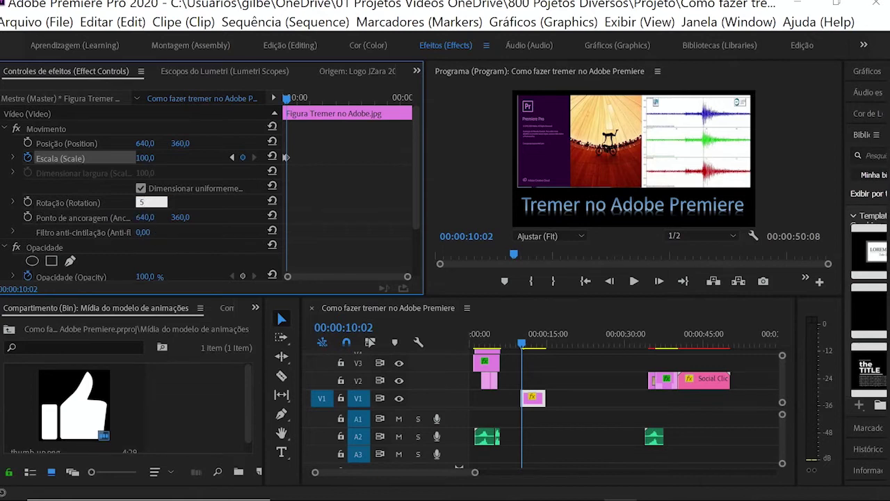
key("Return")
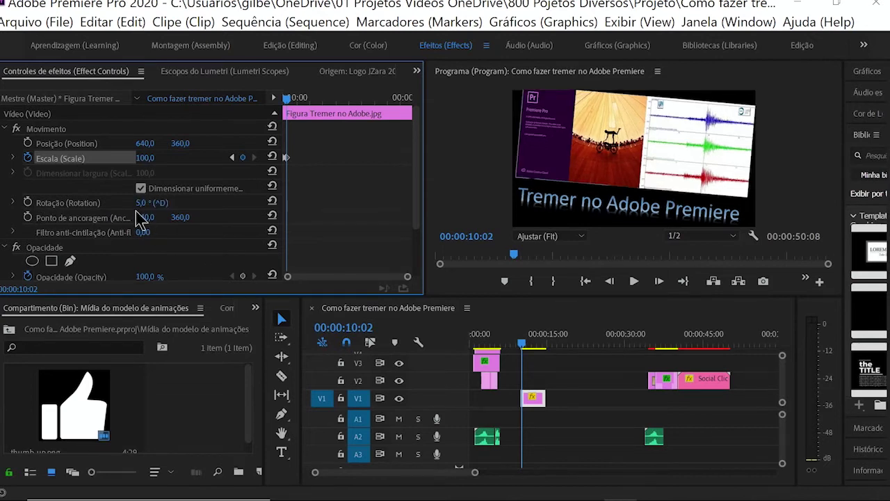
left_click(28, 203)
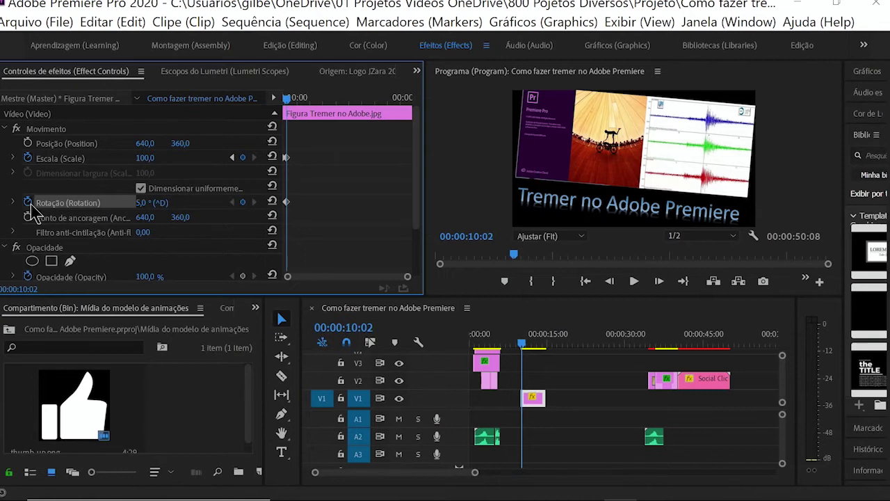
Add a -5° rotation keyframe two frames after the 5° keyframe, at 00:00:10:04
key("Left")
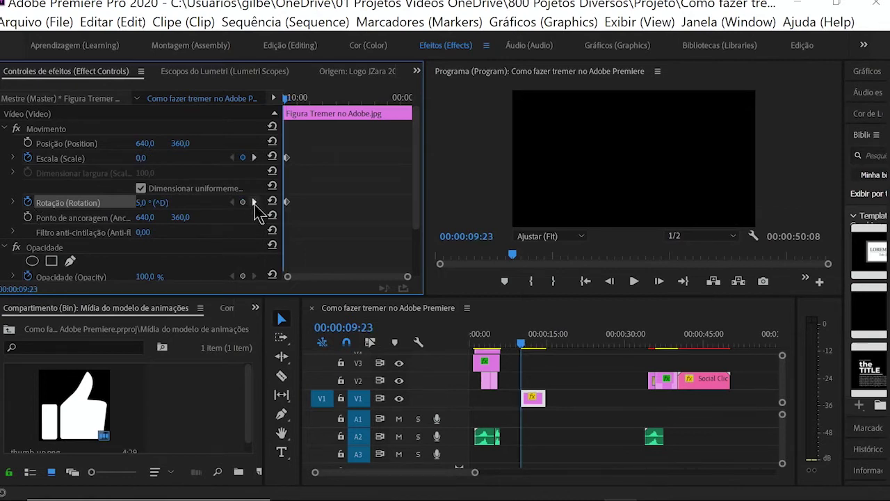
left_click(254, 202)
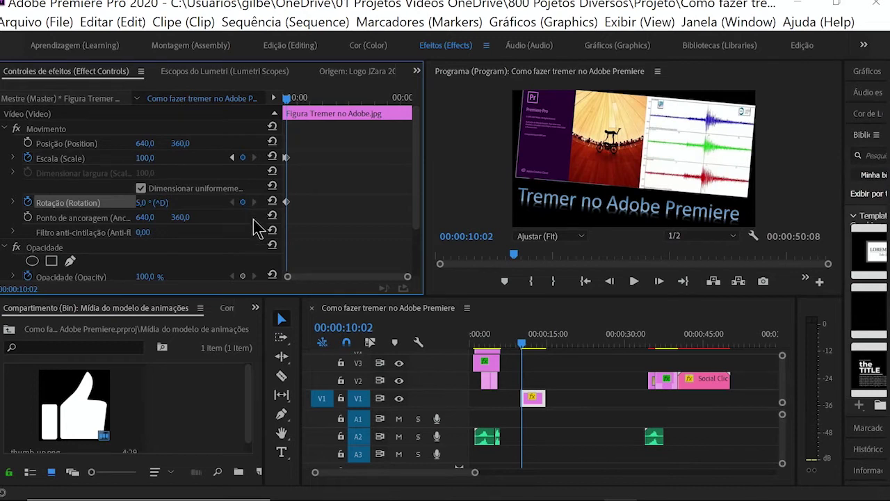
key("Right")
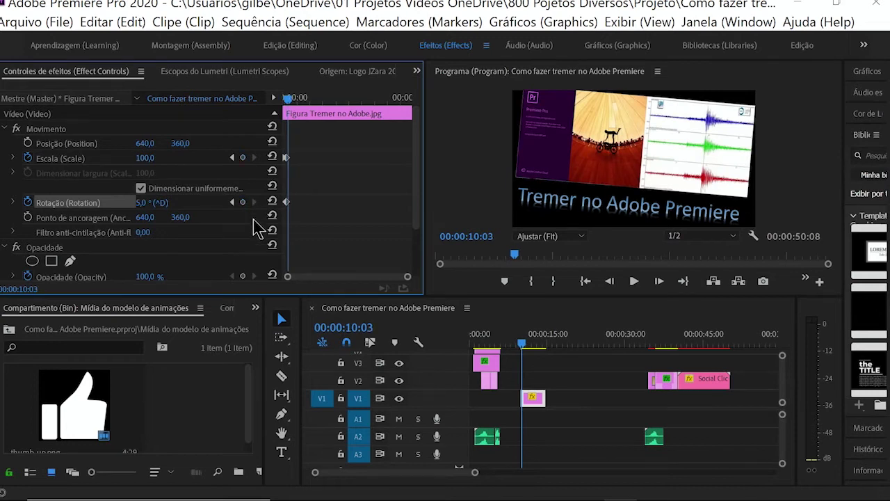
key("Right")
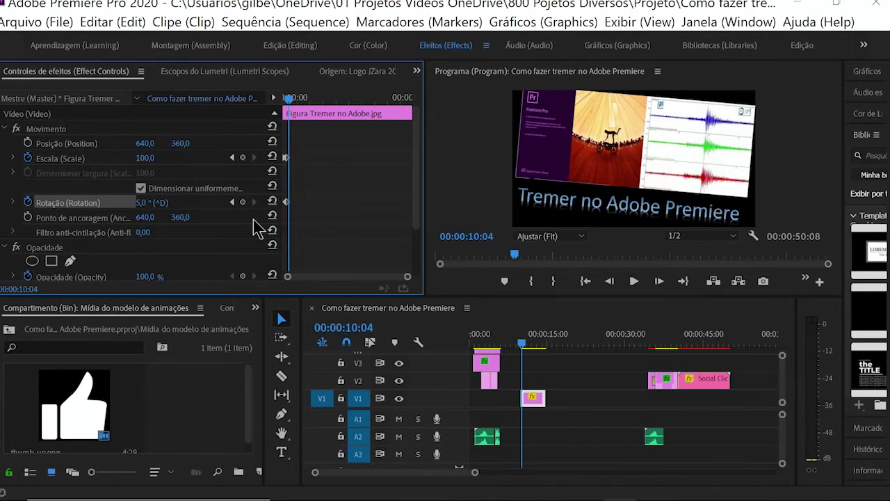
left_click(146, 202)
type("-5")
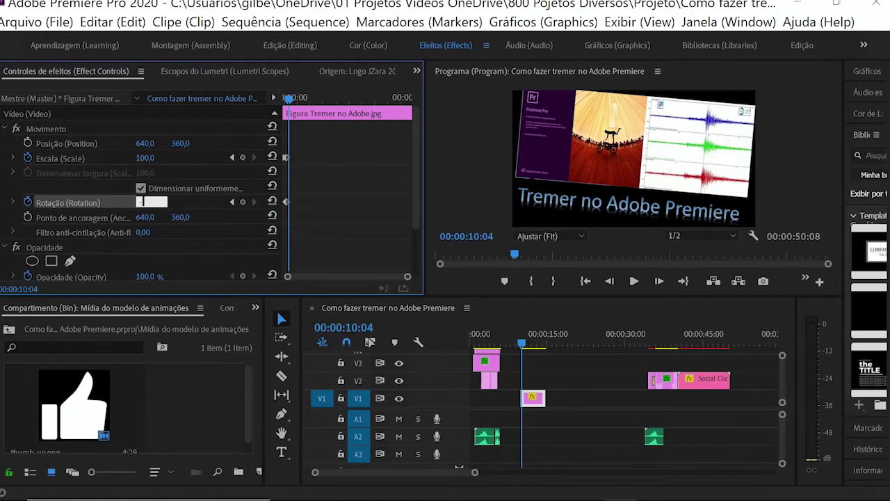
key("Return")
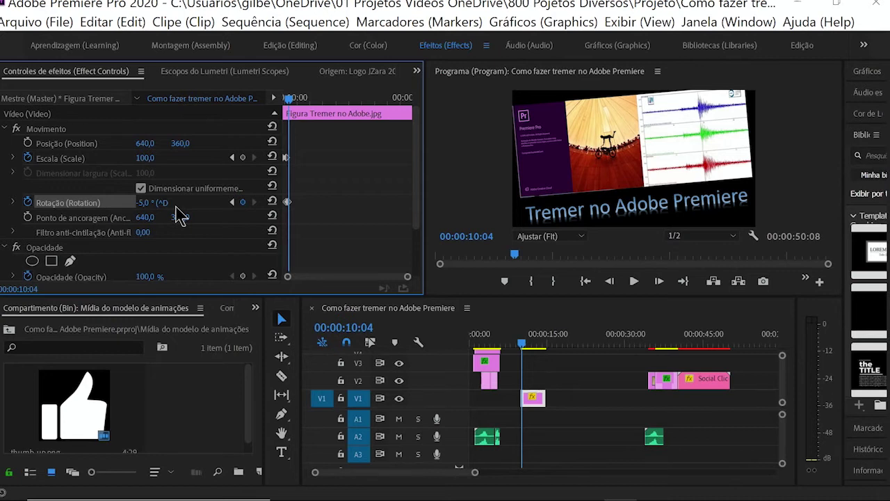
Add rotation keyframes of 4° and then -4° on the following frames
key("Right")
key("Right")
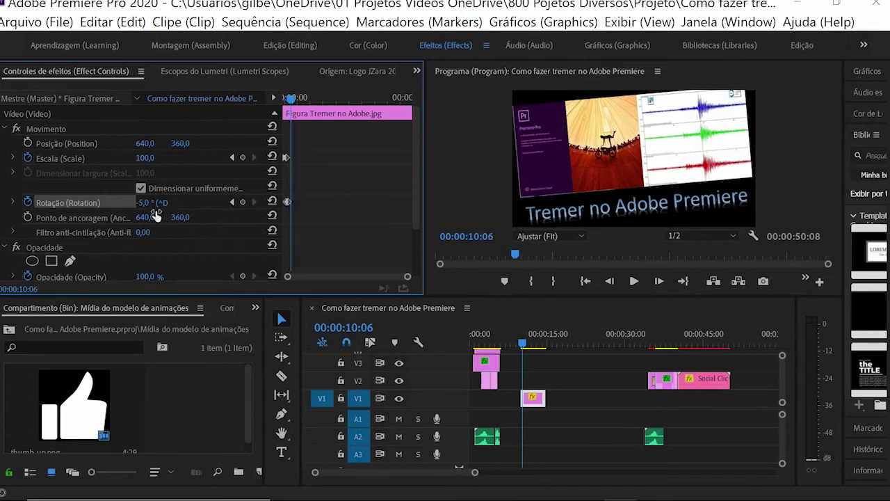
left_click(161, 201)
type("4")
key("Return")
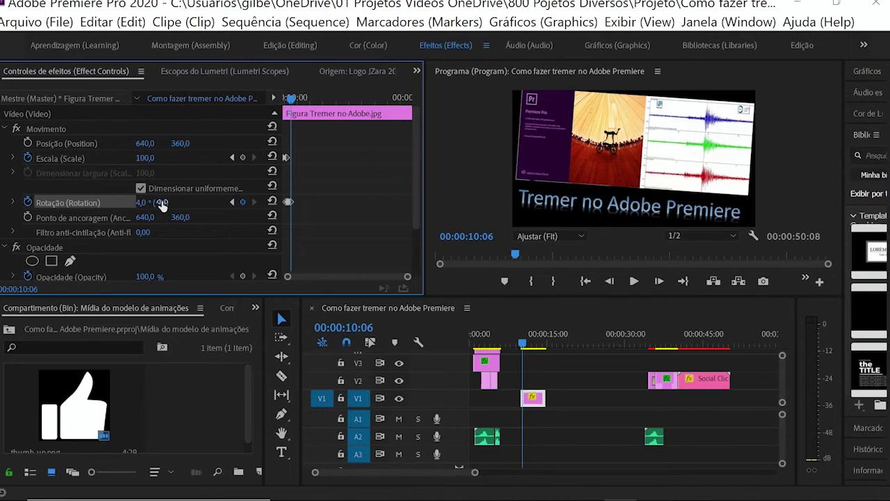
key("Right")
key("Right")
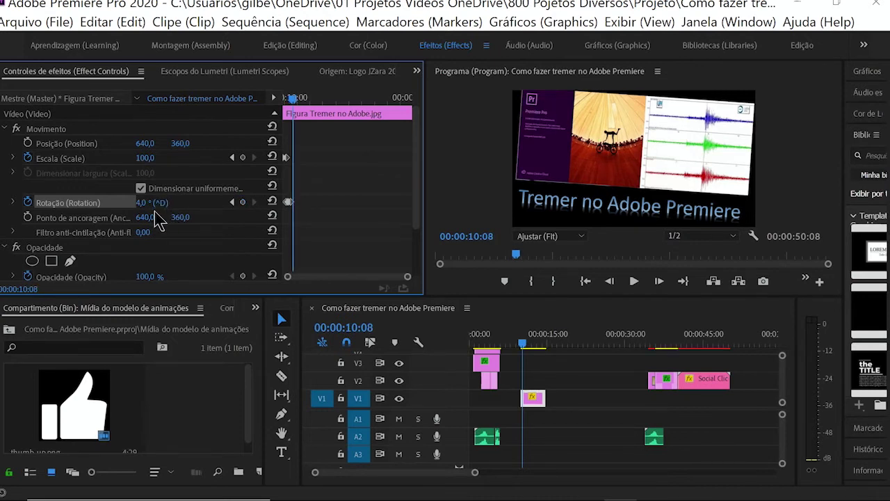
left_click(142, 202)
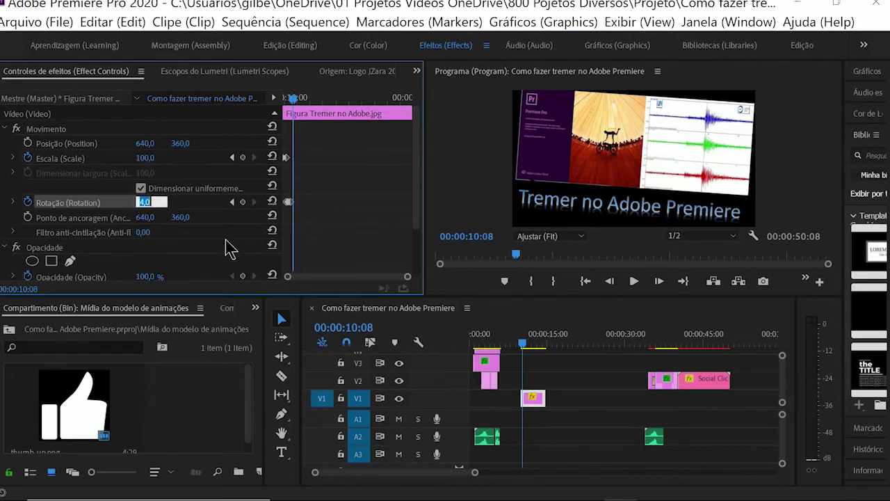
type("-4")
key("Return")
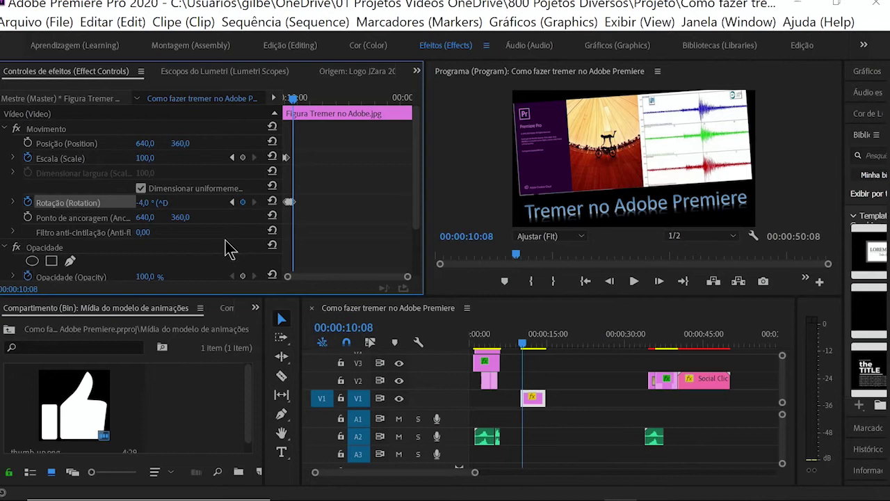
Add rotation keyframes of 3° at 00:00:10:08 and -3° at 00:00:10:10
left_click(147, 204)
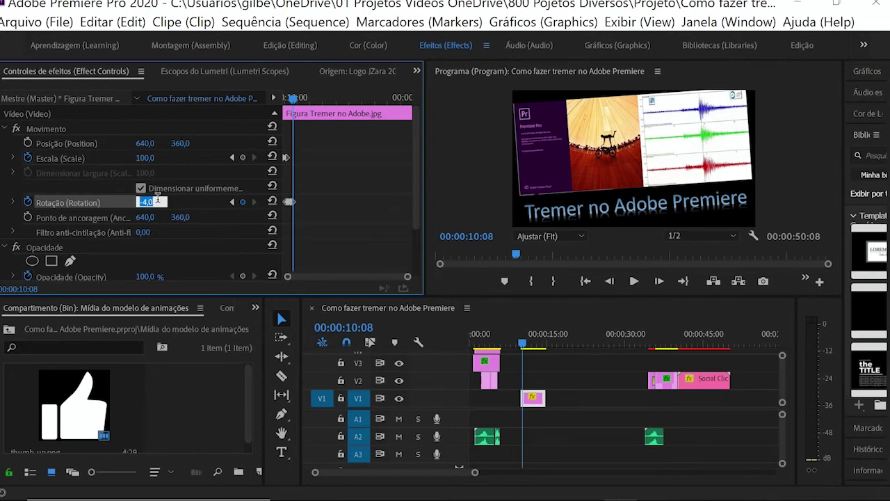
type("3")
key("Return")
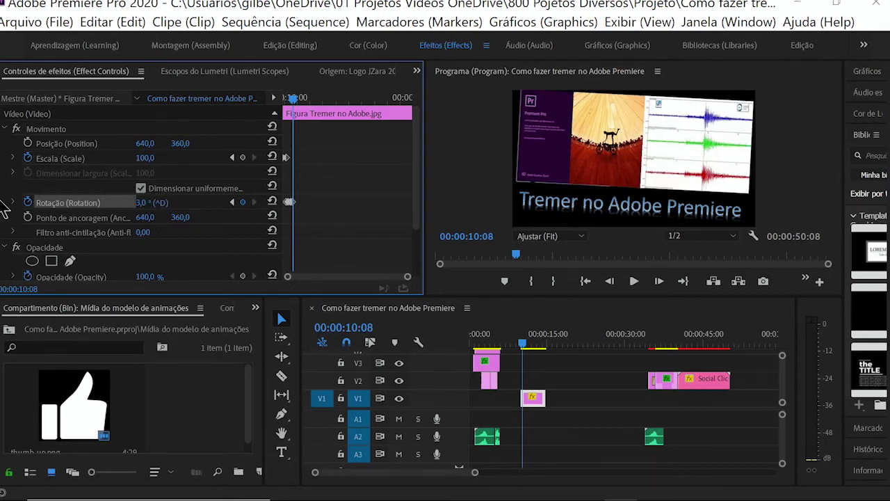
key("Right")
key("Right")
left_click(143, 202)
type("-3")
key("Return")
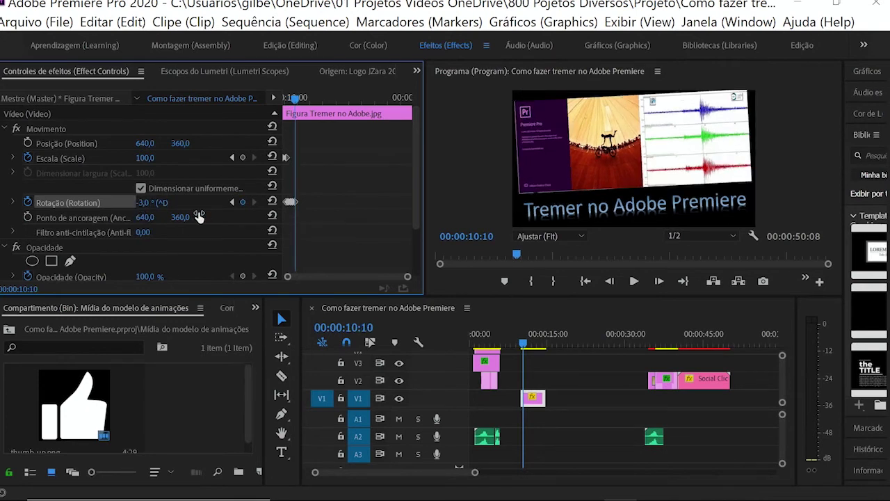
key("Right")
key("Right")
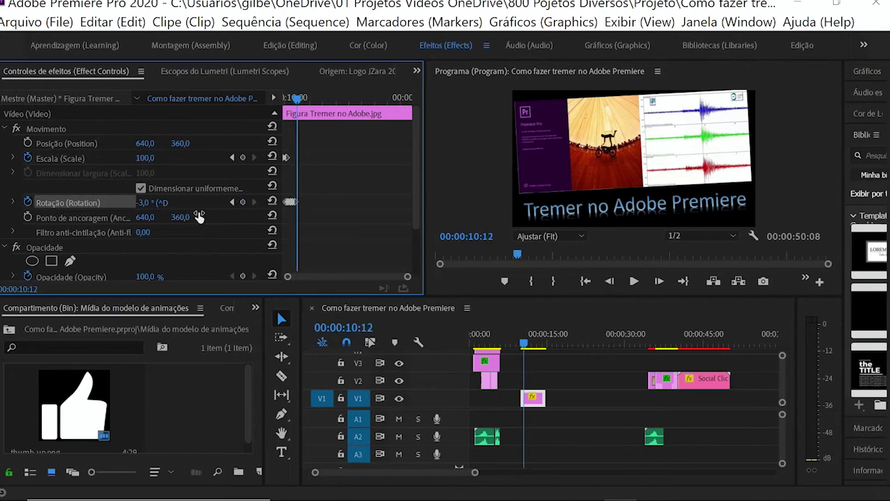
left_click(145, 204)
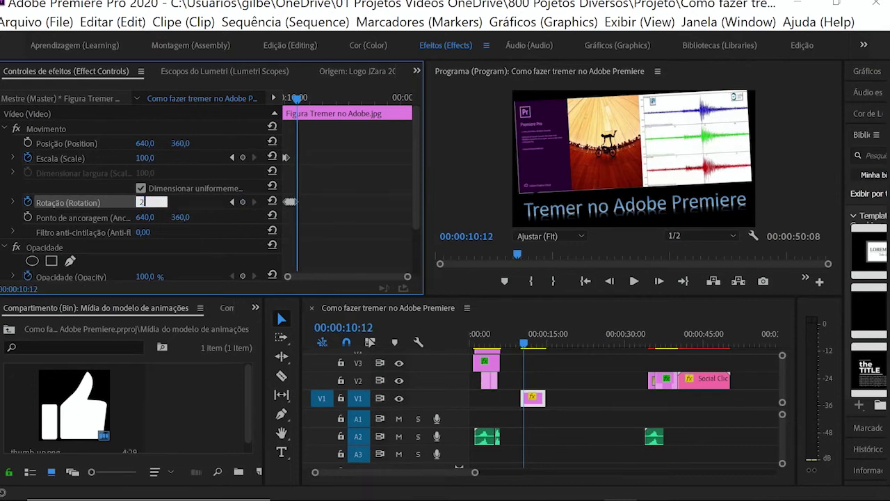
Add rotation keyframes of 2°, -2° and 1°, two frames apart
type("2")
key("Return")
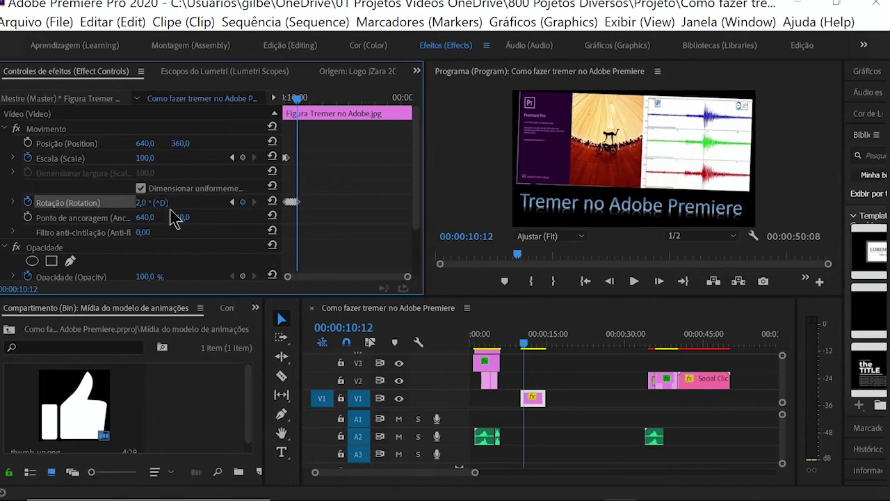
key("Right")
key("Right")
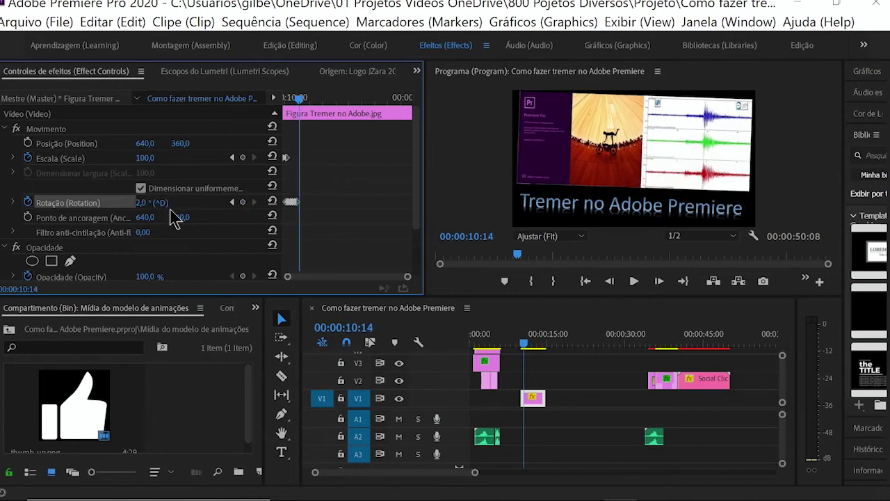
left_click(141, 204)
type("-")
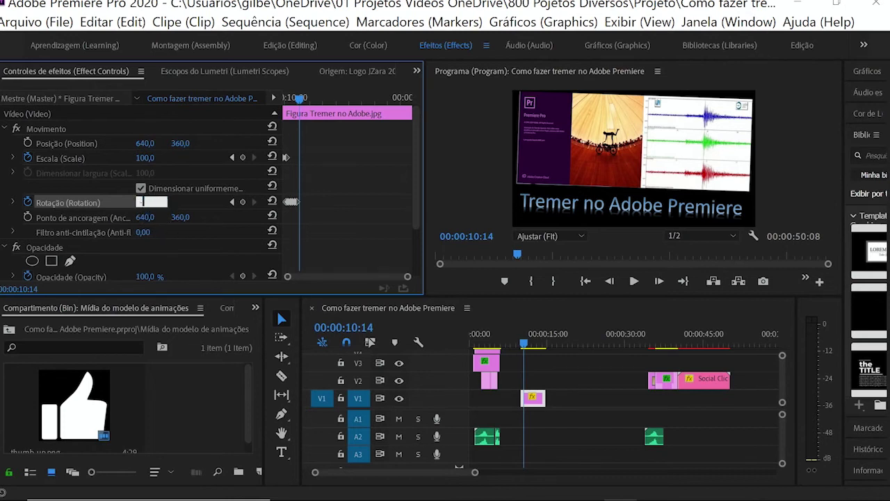
type("2")
key("Return")
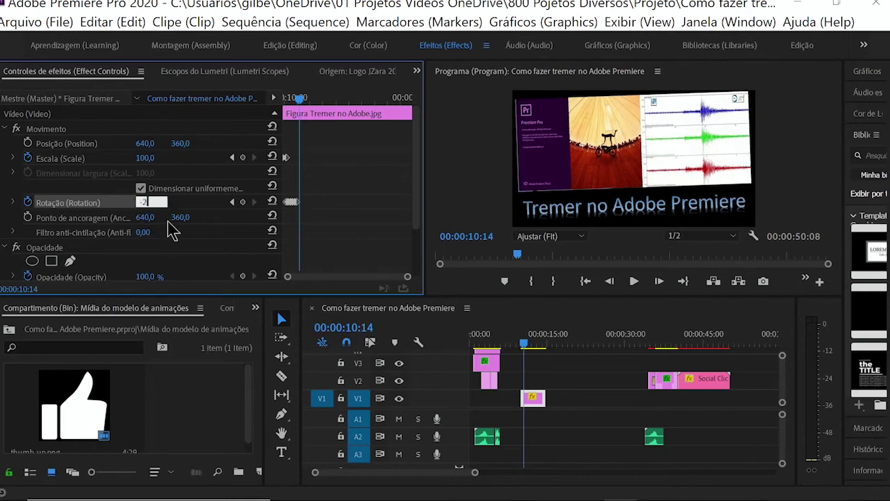
key("Right")
key("Right")
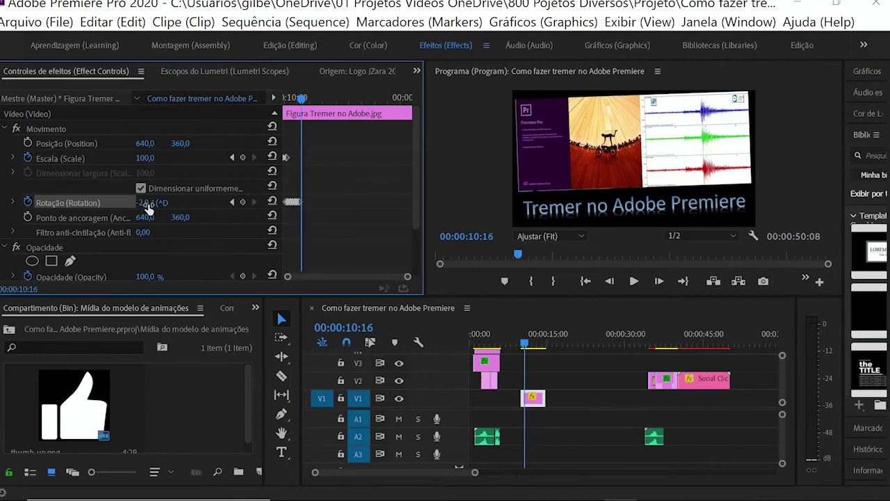
left_click(147, 202)
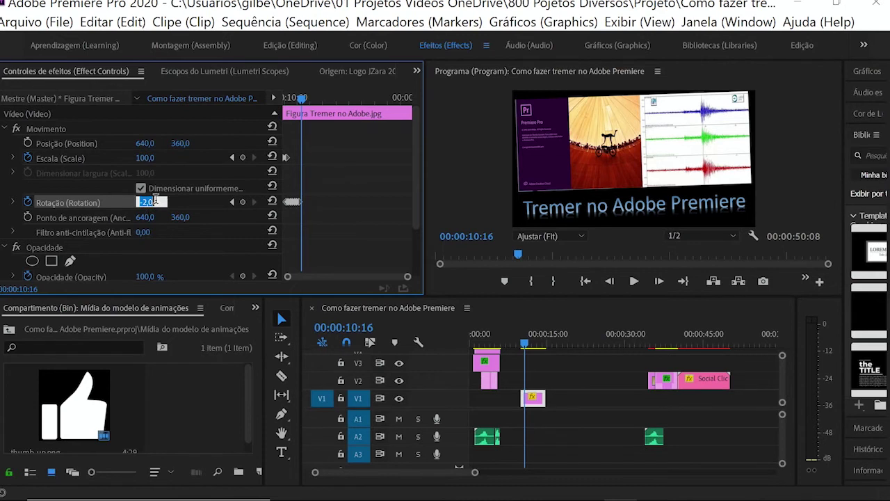
type("1")
key("Return")
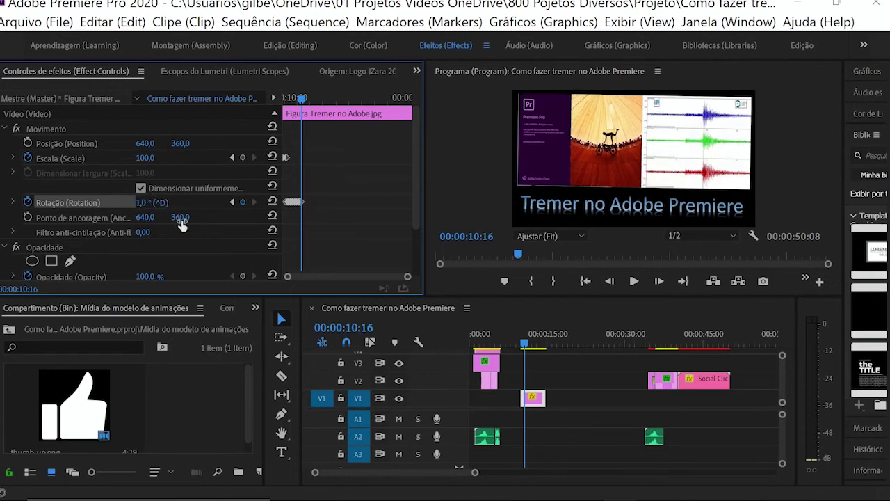
Add the final -1° (00:00:10:18) and 0° (00:00:10:20) rotation keyframes
key("Right")
key("Right")
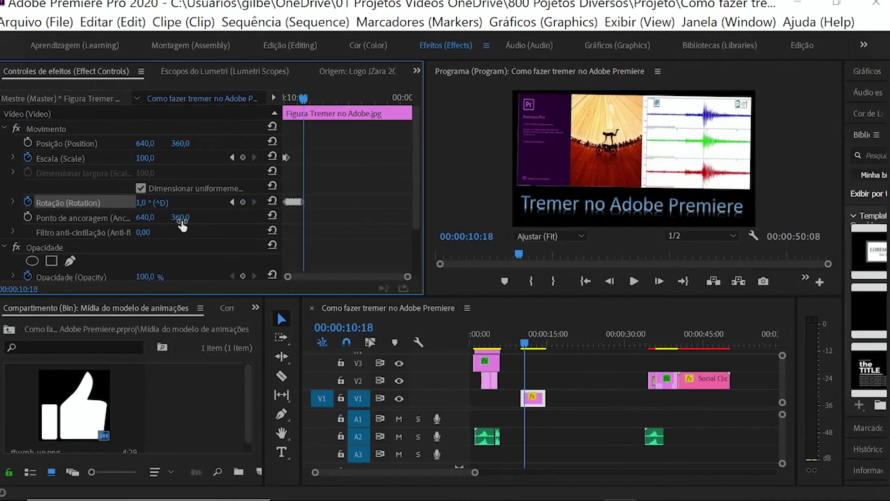
left_click(143, 203)
type("-1")
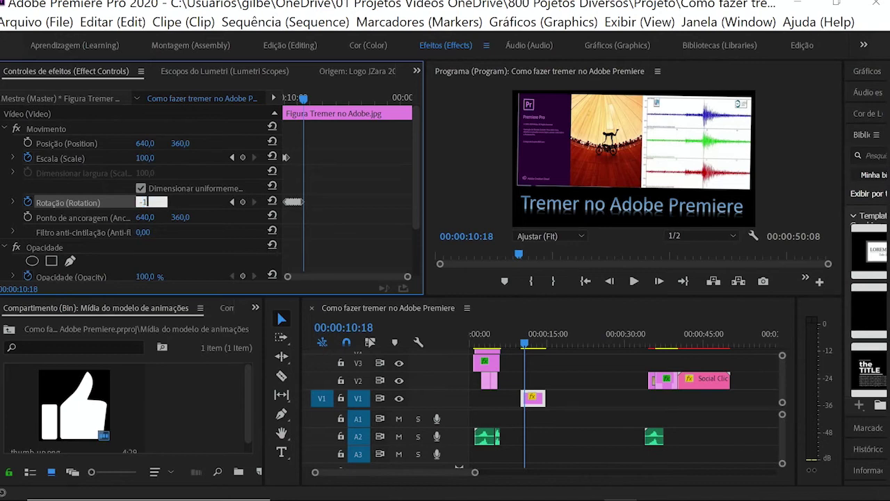
key("Return")
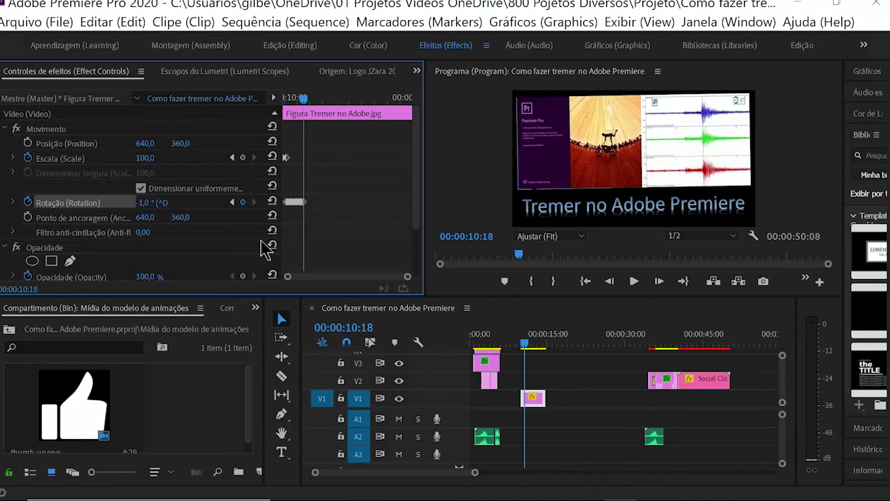
key("Right")
key("Right")
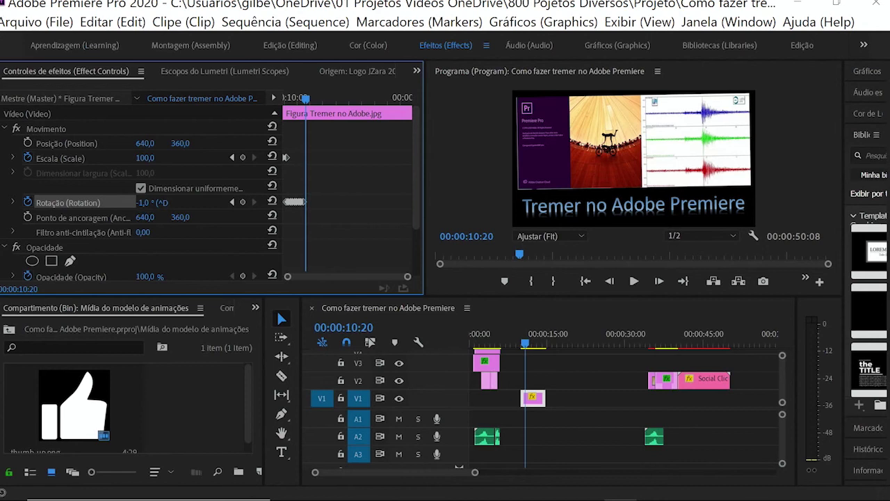
left_click(146, 203)
type("0")
left_click_drag(525, 342, 521, 344)
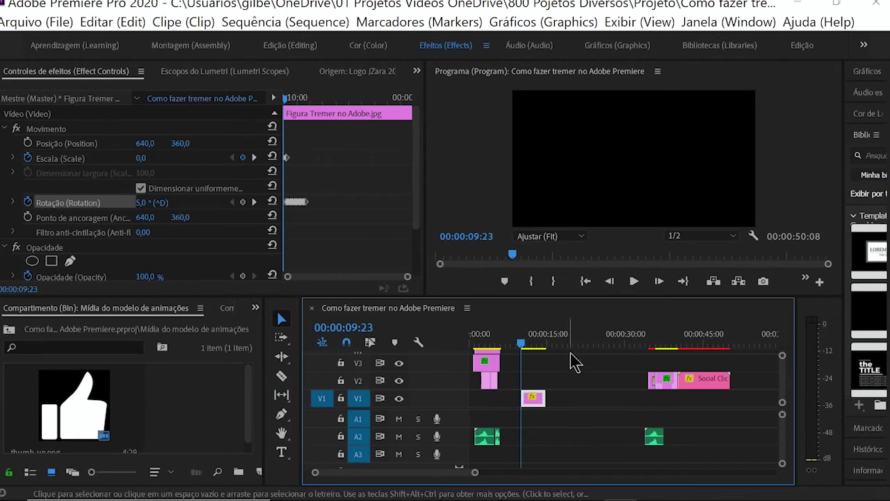
Maximize the Program monitor and play back the pop-in and tremor
left_click(473, 82)
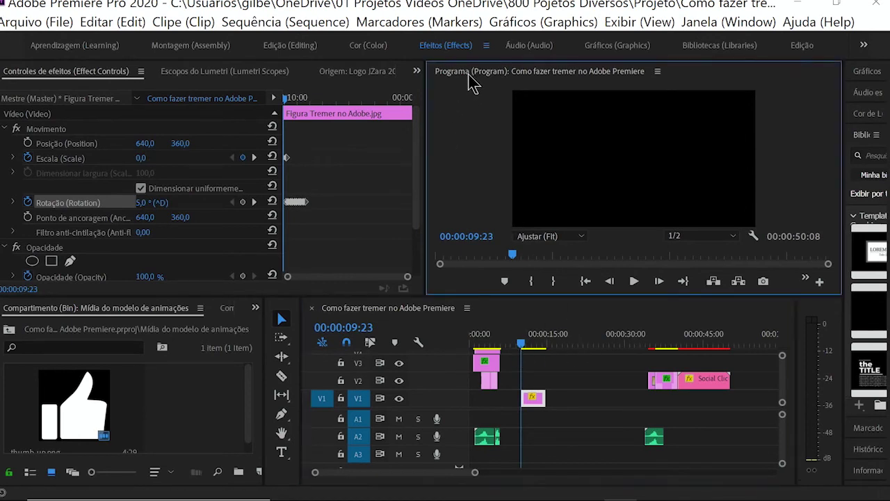
key("grave")
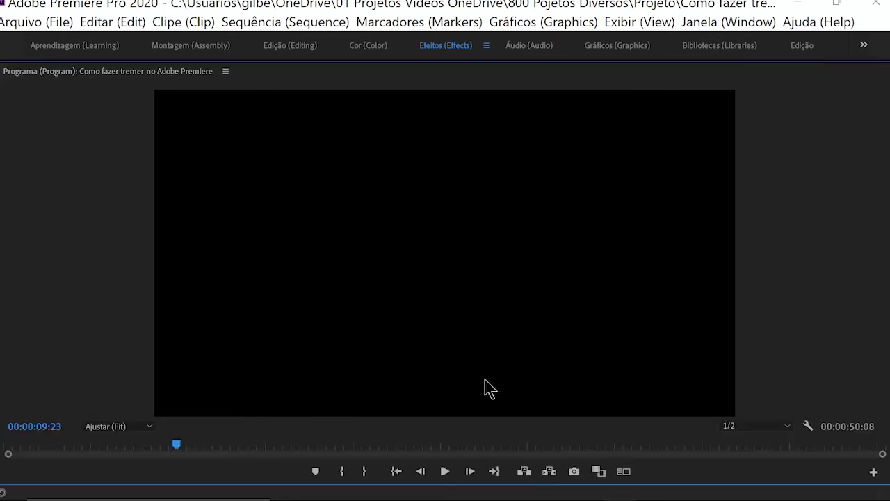
left_click(446, 472)
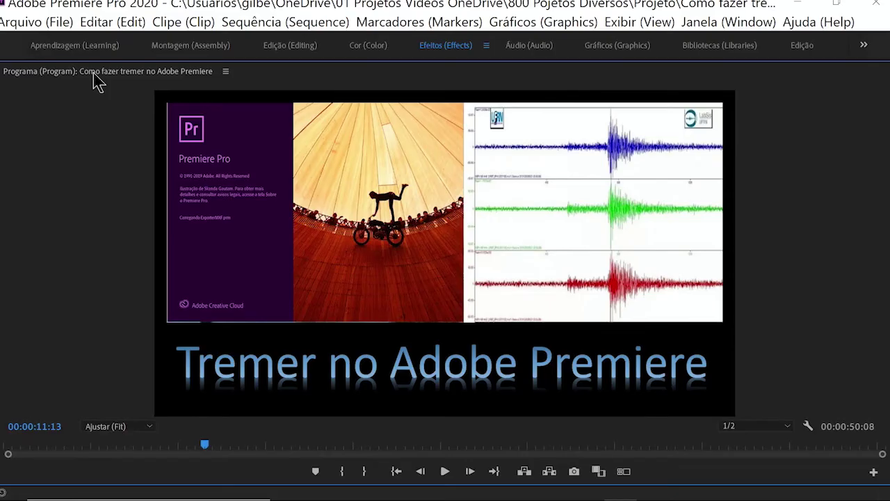
Restore the maximized Program monitor to its normal size in the Effects workspace
key("grave")
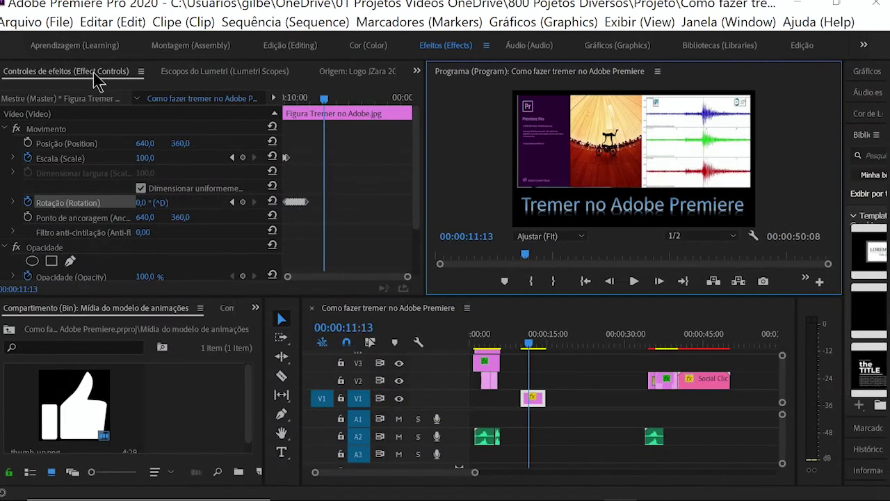